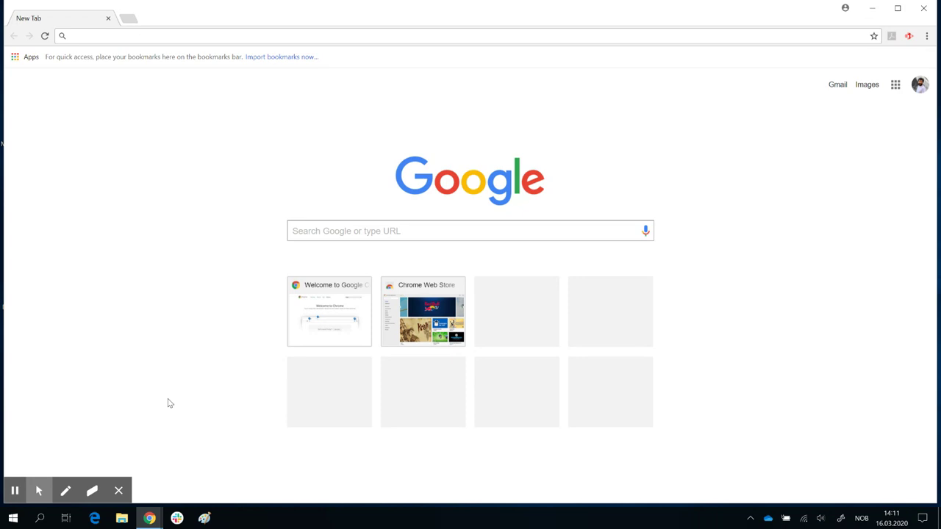
Step: Search the Start menu for 'micro' and open the Microsoft Store best match
left_click(12, 520)
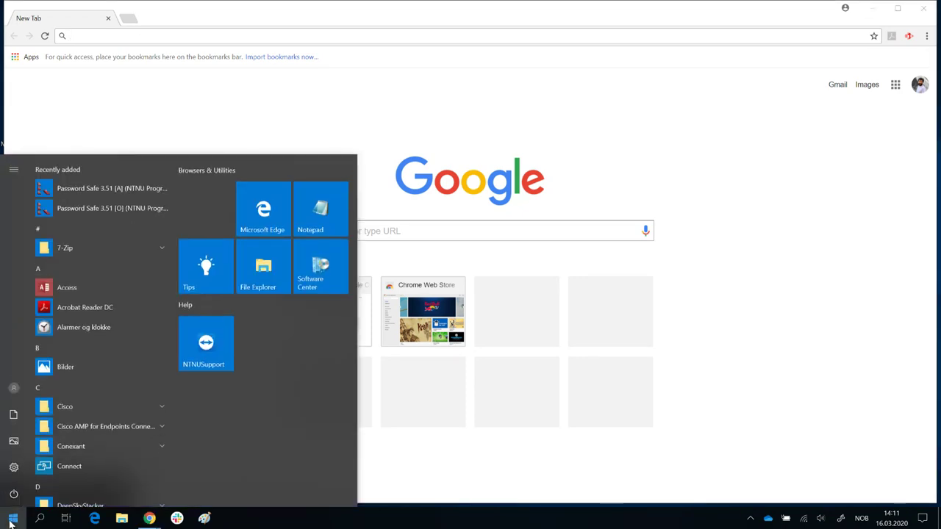
type("micro")
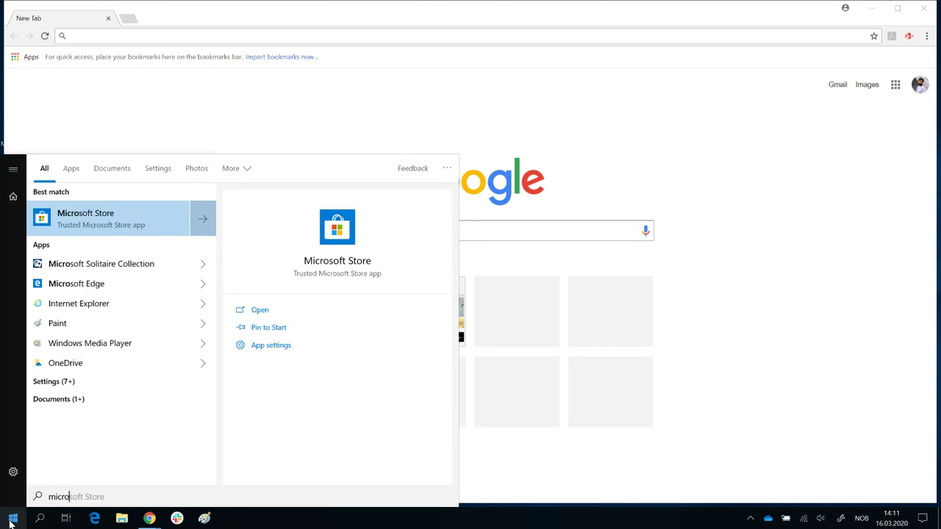
key("Return")
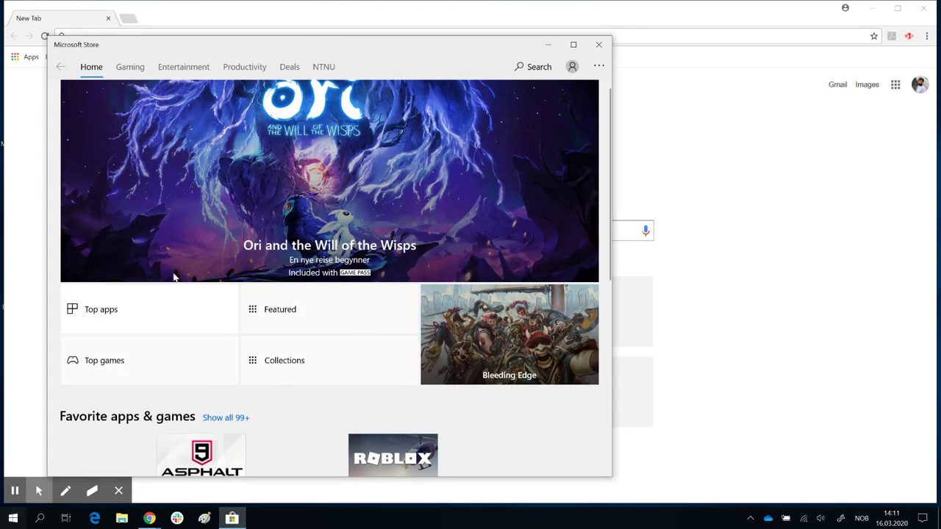
Step: Search the Store for 'ubun', open Canonical's Ubuntu app page and scroll to its Beskrivelse section
left_click(539, 67)
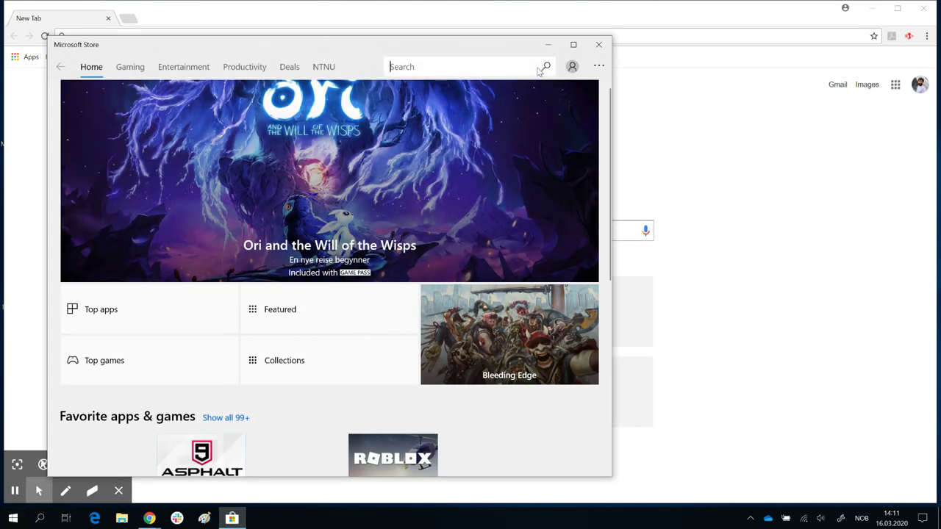
type("ubuntu")
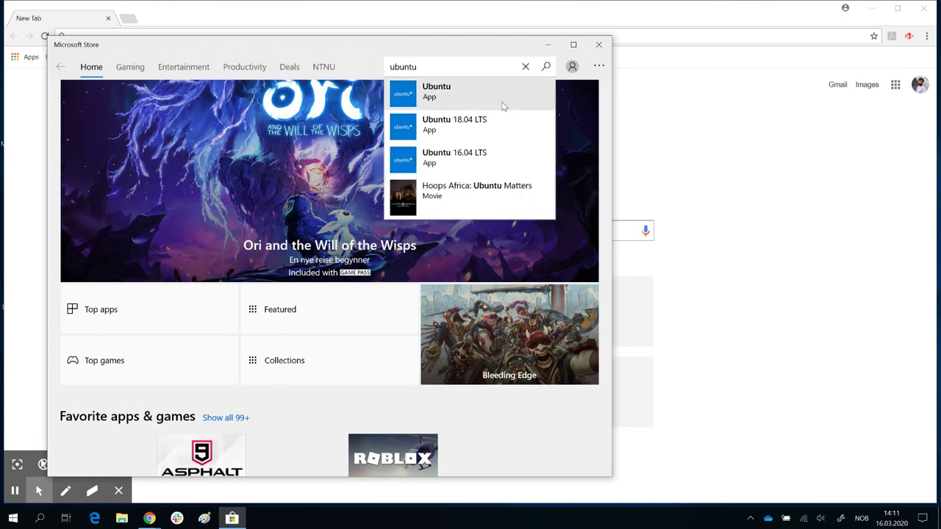
left_click(503, 106)
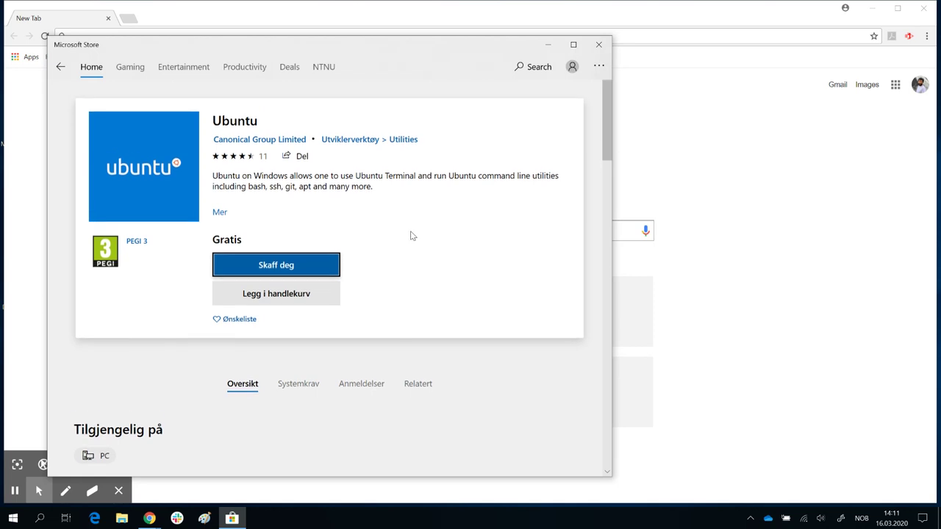
scroll(410, 231, "down", 2)
scroll(411, 232, "down", 2)
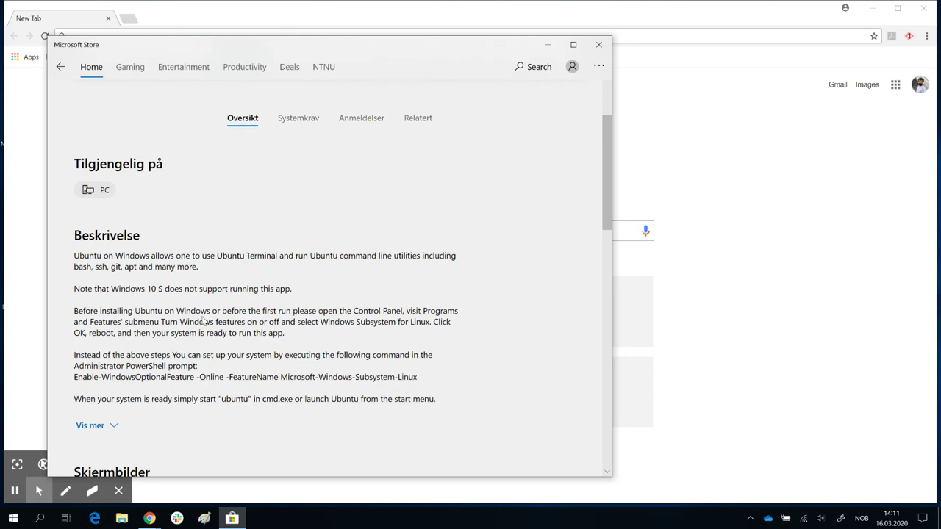
scroll(203, 321, "down", 1)
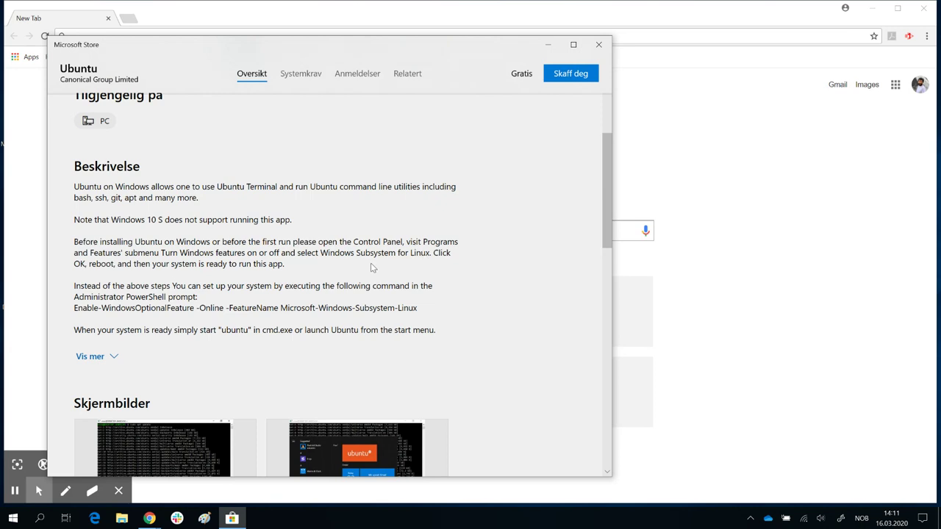
Step: Open Control Panel from Start, move it aside, and search its settings for 'pro'
left_click(12, 519)
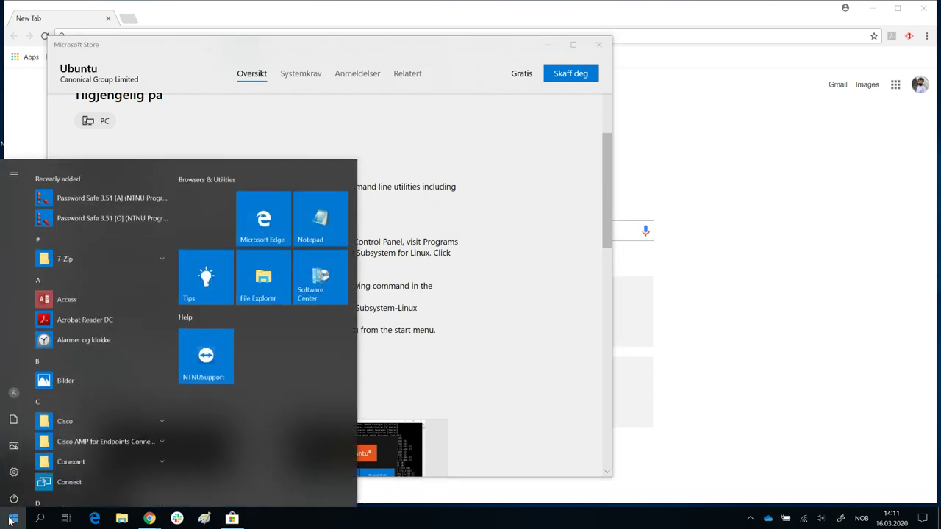
type("cont")
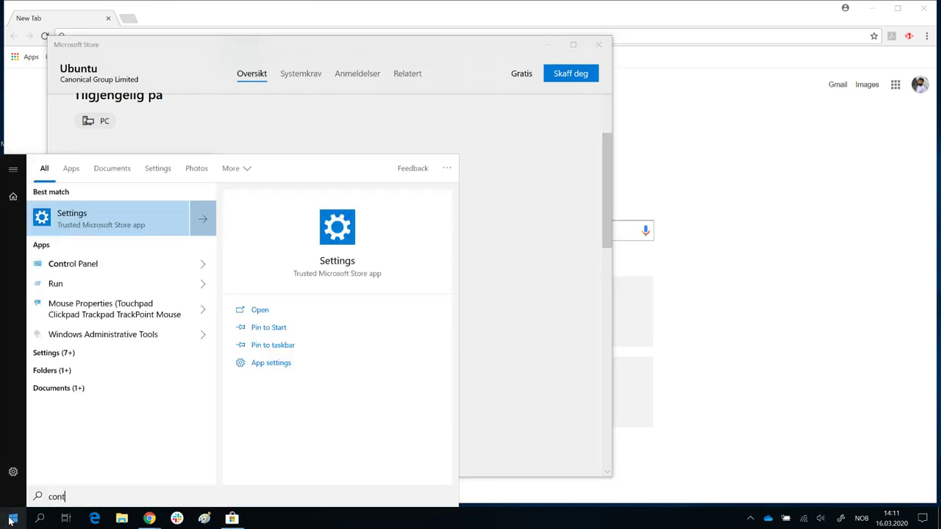
type("rol Panel")
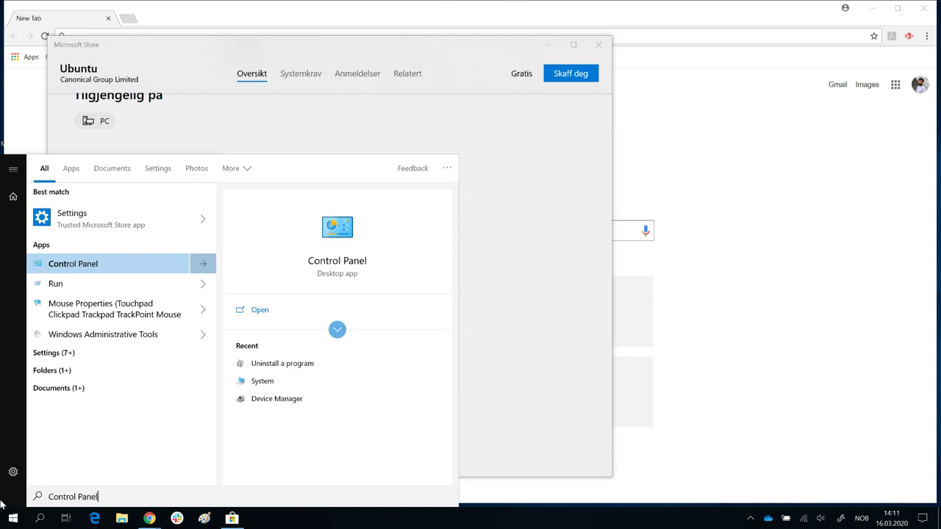
left_click(92, 264)
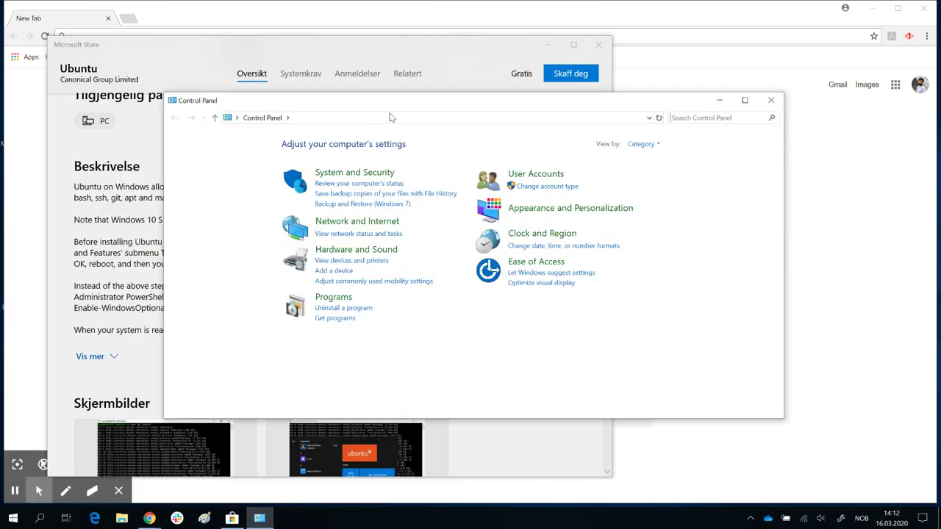
left_click_drag(404, 105, 507, 57)
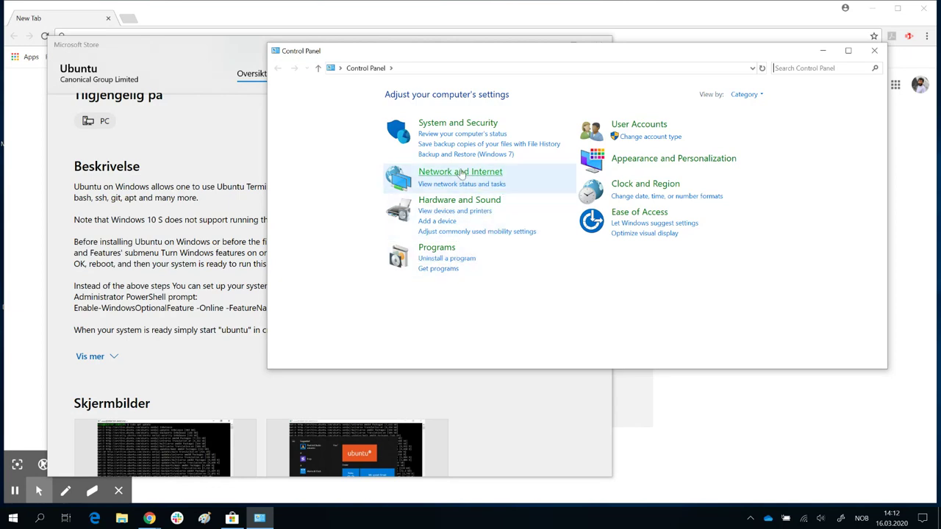
left_click(790, 69)
type("pro")
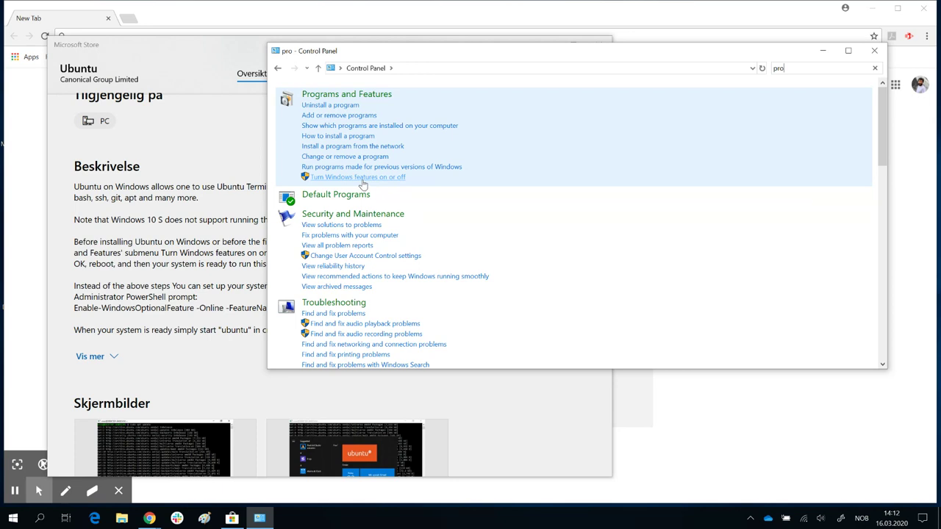
Step: Tick Windows Subsystem for Linux under Turn Windows features on or off and click OK
left_click(345, 179)
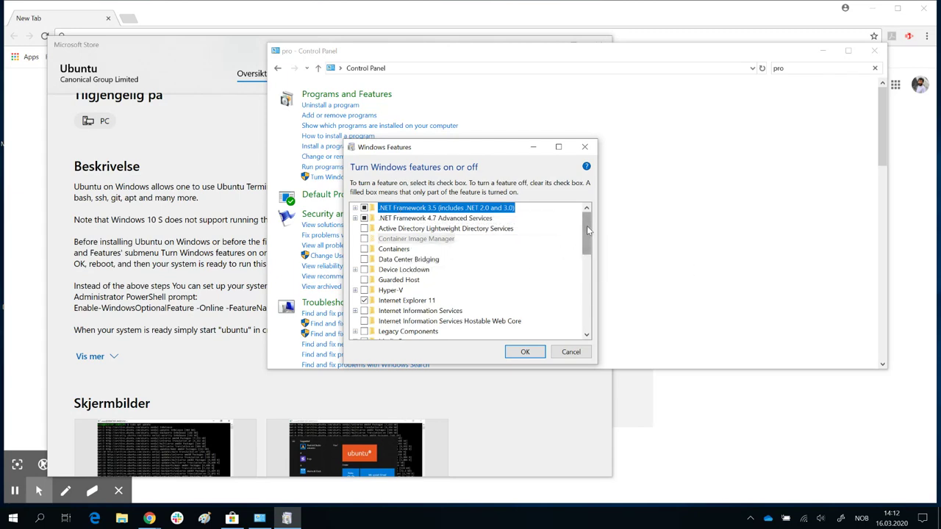
left_click_drag(587, 226, 599, 310)
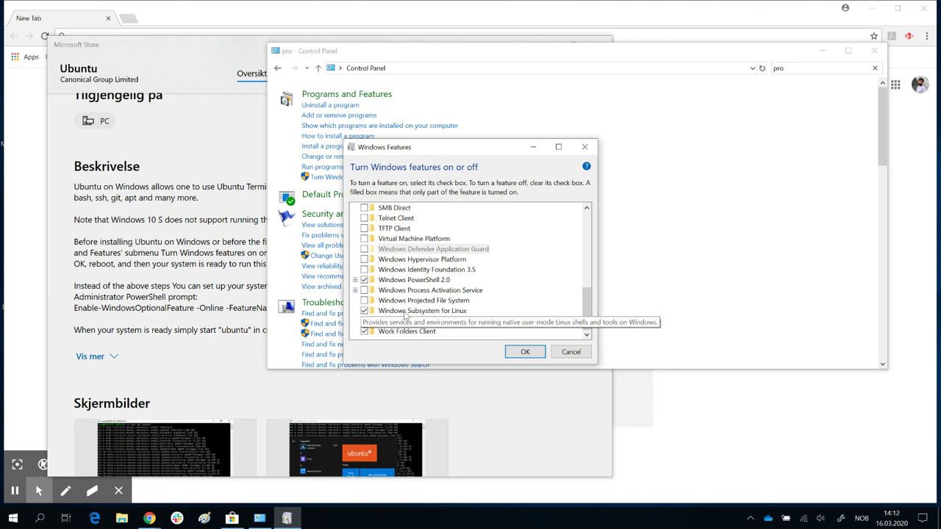
left_click(523, 353)
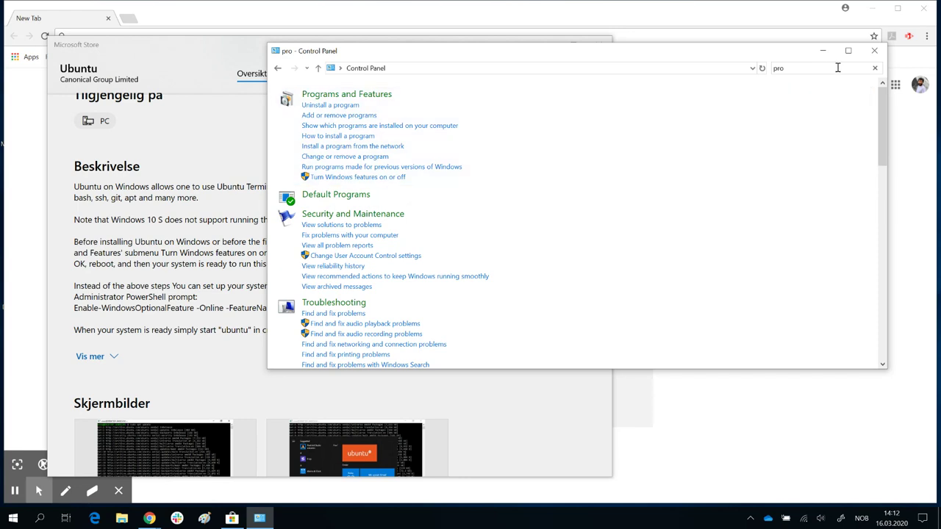
Step: Close Control Panel and scroll the Ubuntu Store page back to its title and rating
left_click(874, 51)
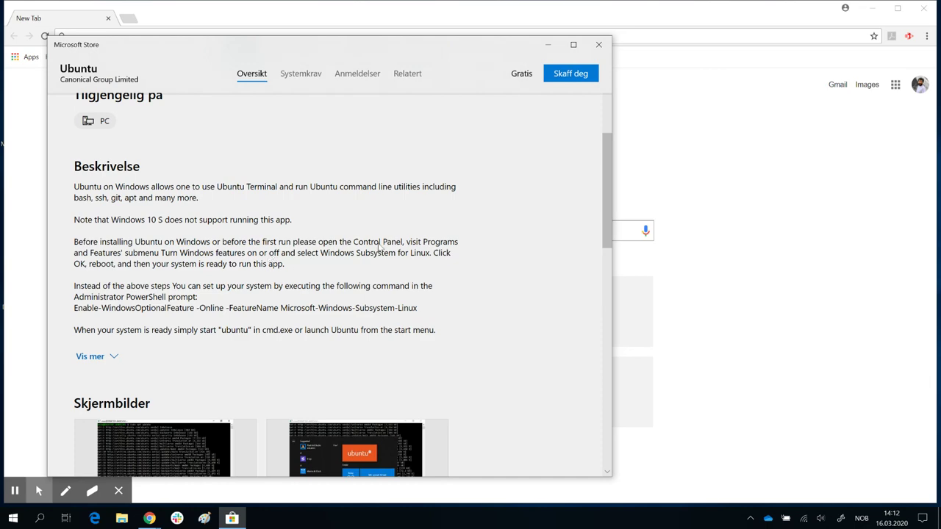
scroll(381, 248, "up", 3)
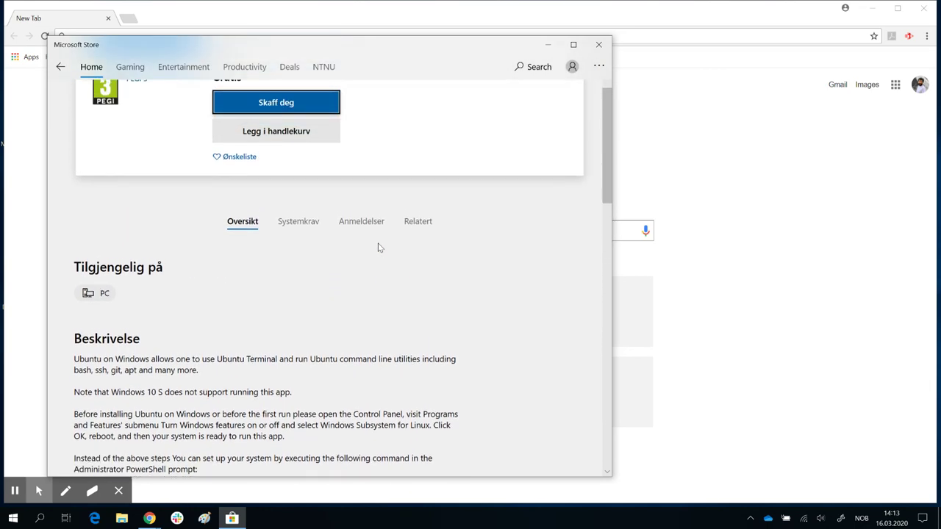
scroll(379, 248, "up", 1)
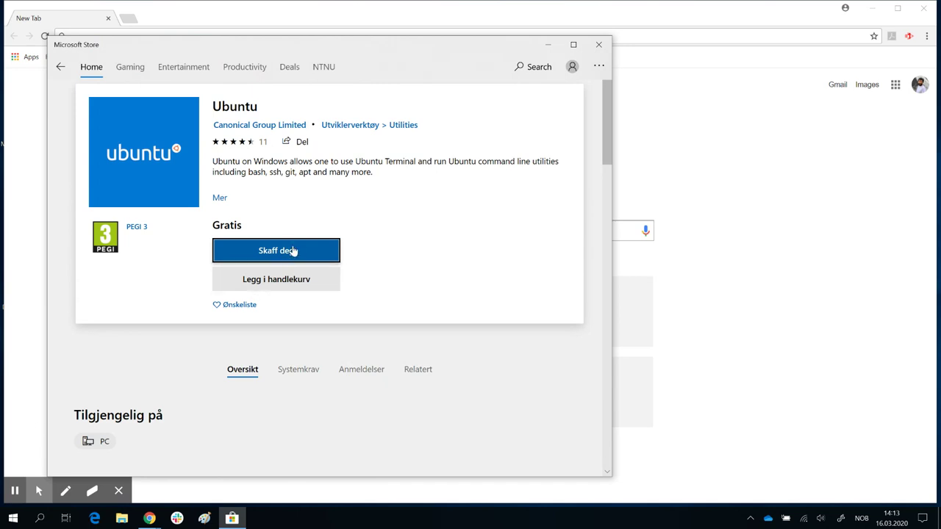
Step: Select Developer mode under Settings > Update & Security > For developers, then close Settings
left_click(13, 519)
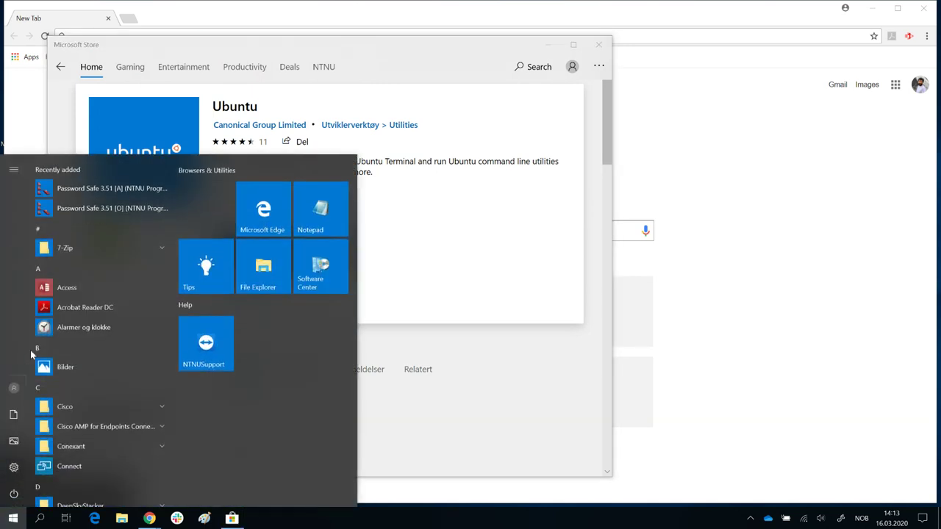
type("sys")
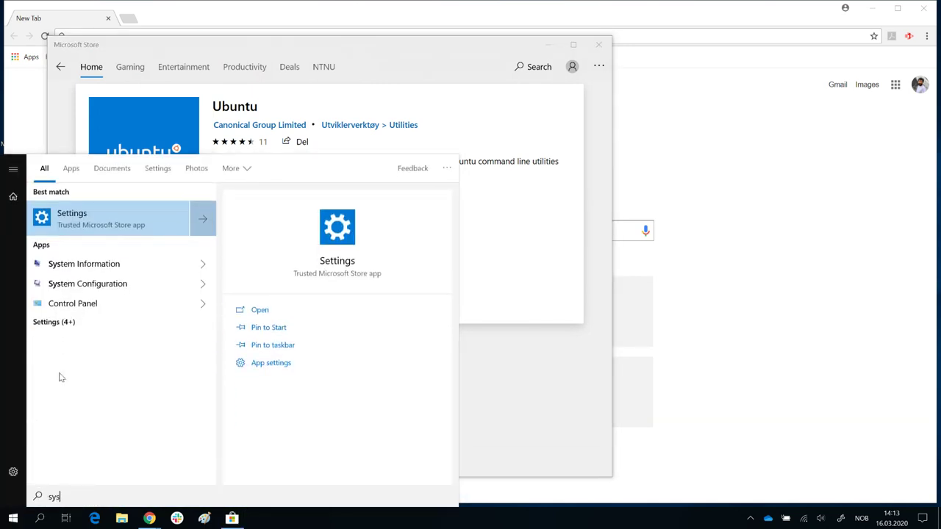
key("Return")
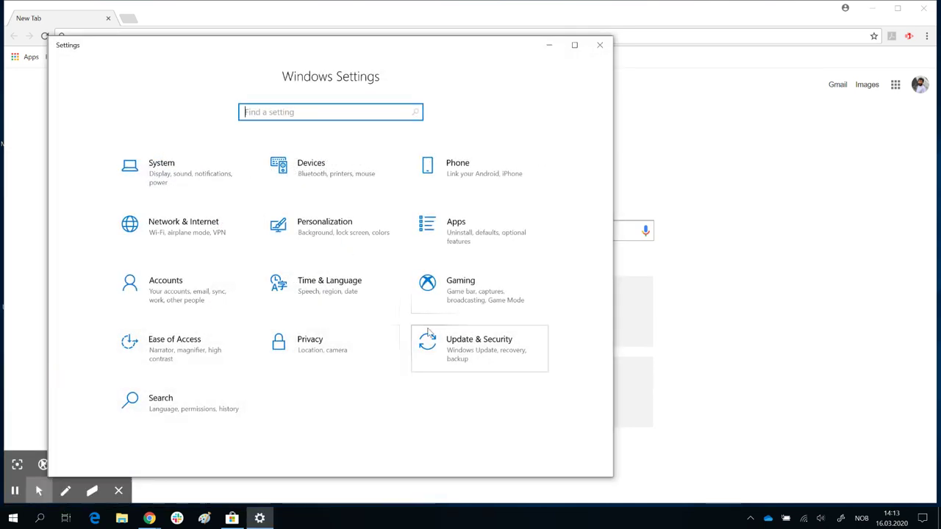
left_click(445, 344)
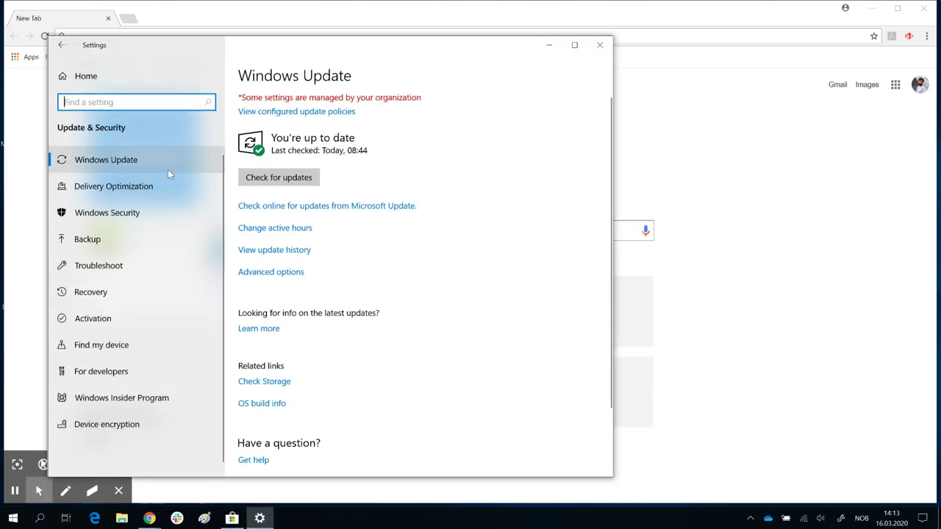
left_click(125, 377)
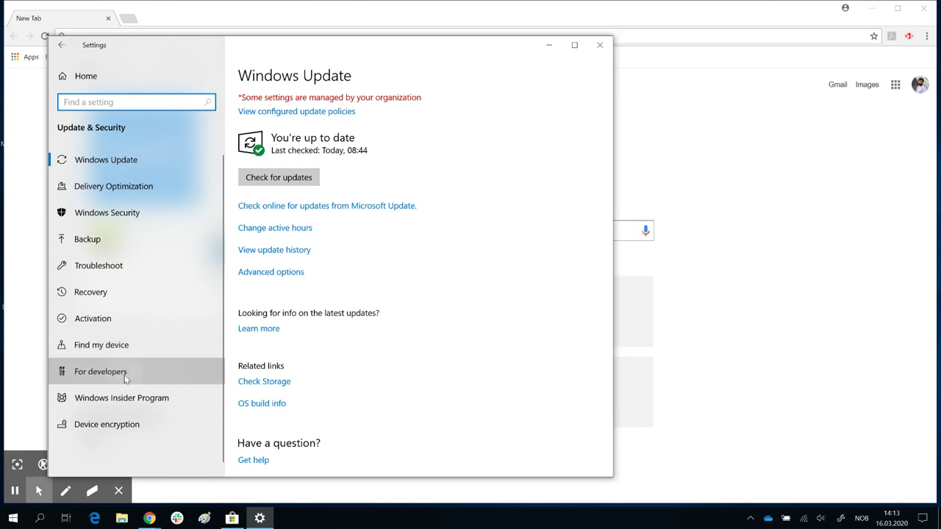
left_click(245, 256)
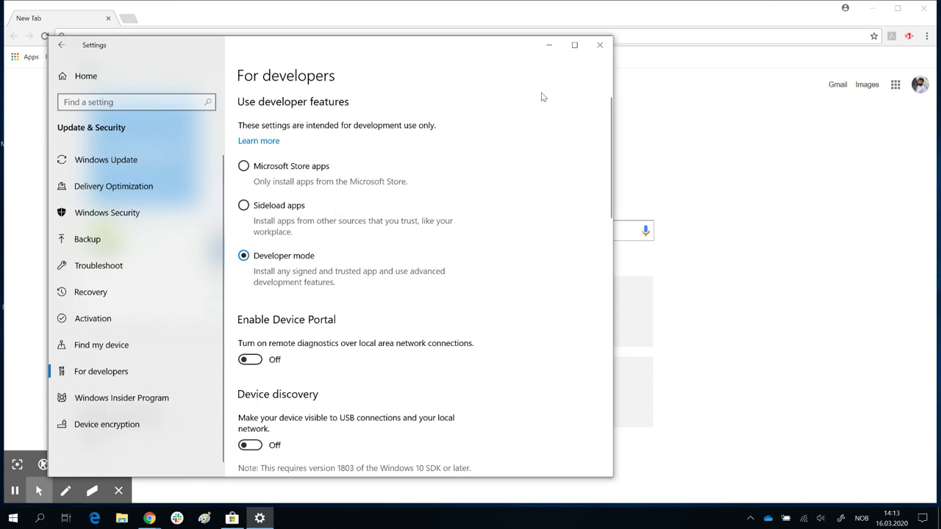
left_click(600, 49)
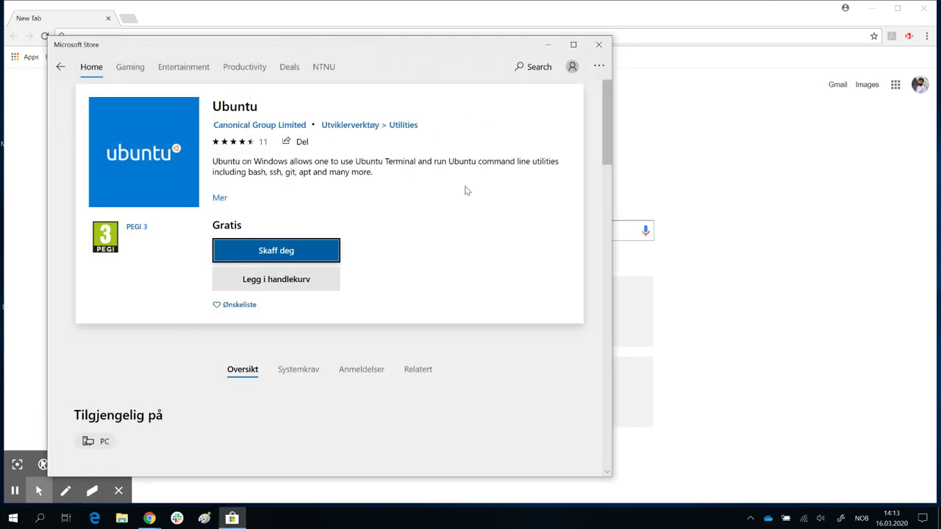
Step: Check Ubuntu's Systemkrav requirements, then click Skaff deg and choose 'No, thanks' at sign-in
scroll(412, 322, "down", 2)
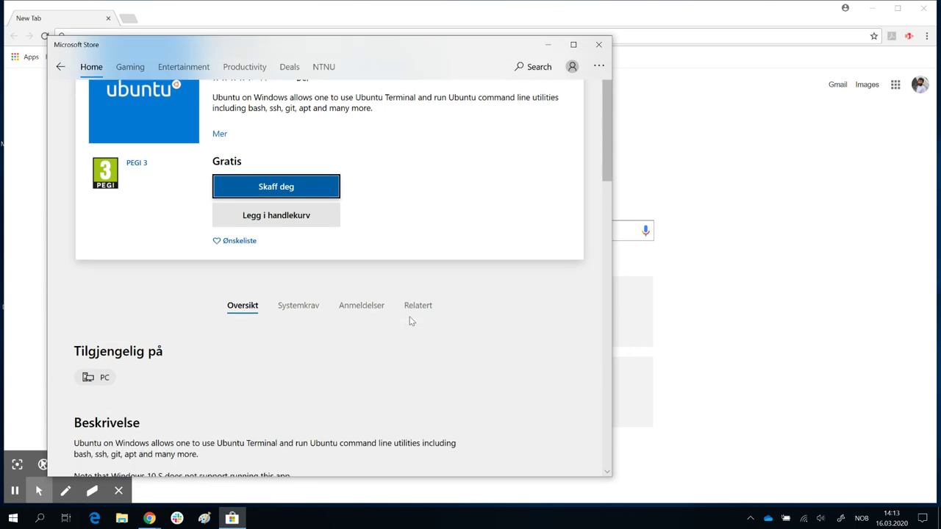
left_click(300, 309)
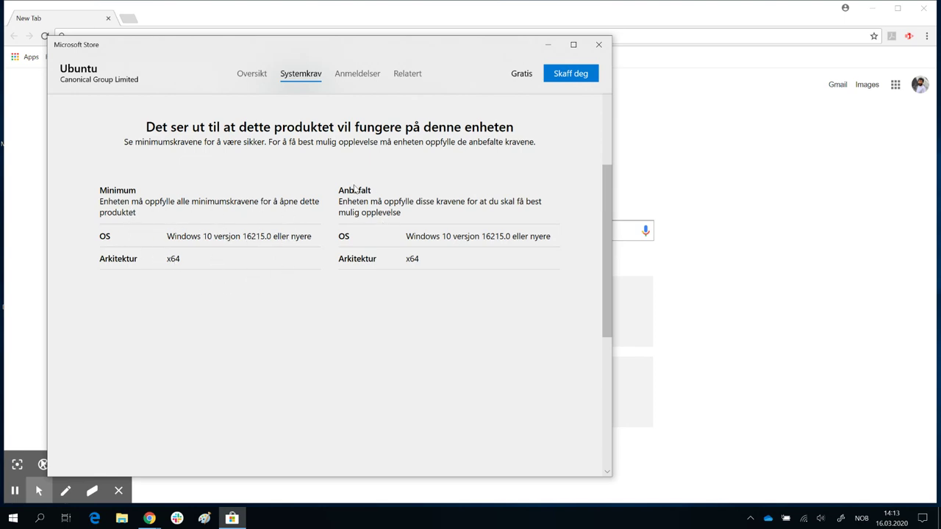
scroll(269, 216, "up", 3)
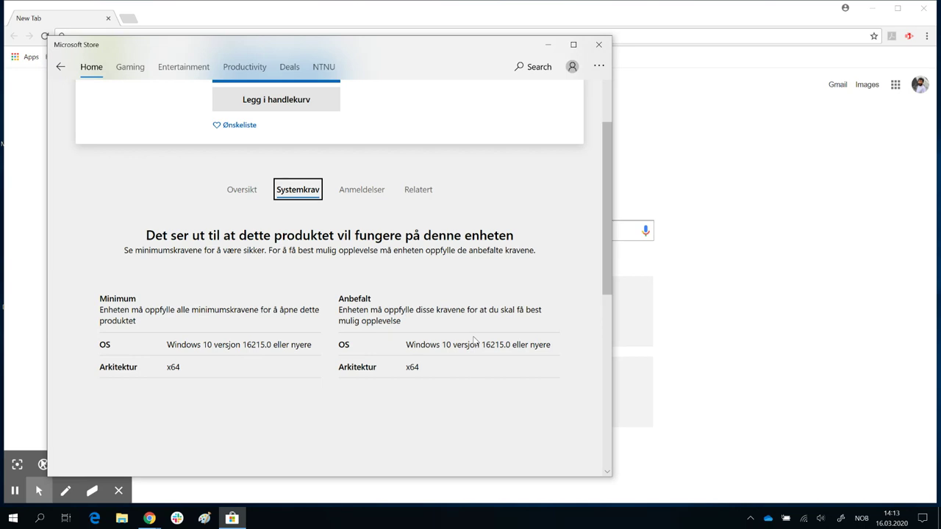
scroll(474, 340, "up", 3)
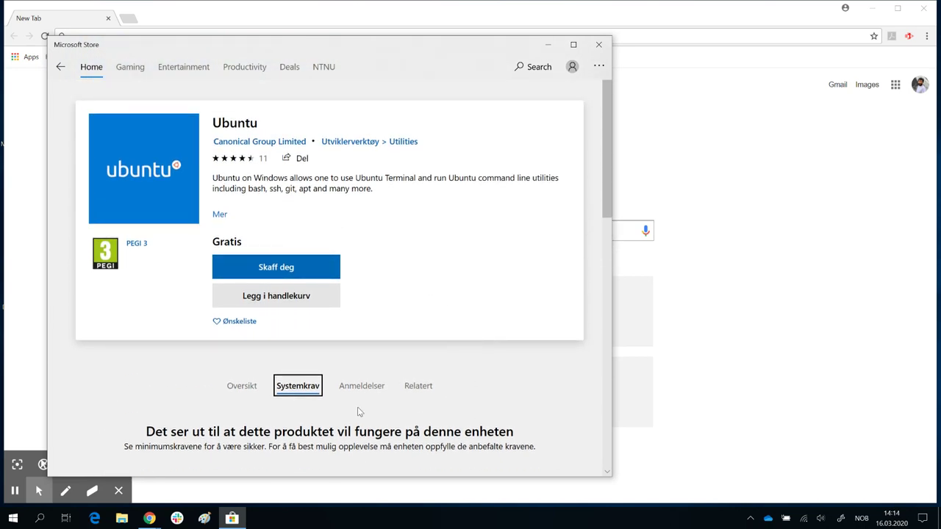
left_click(293, 267)
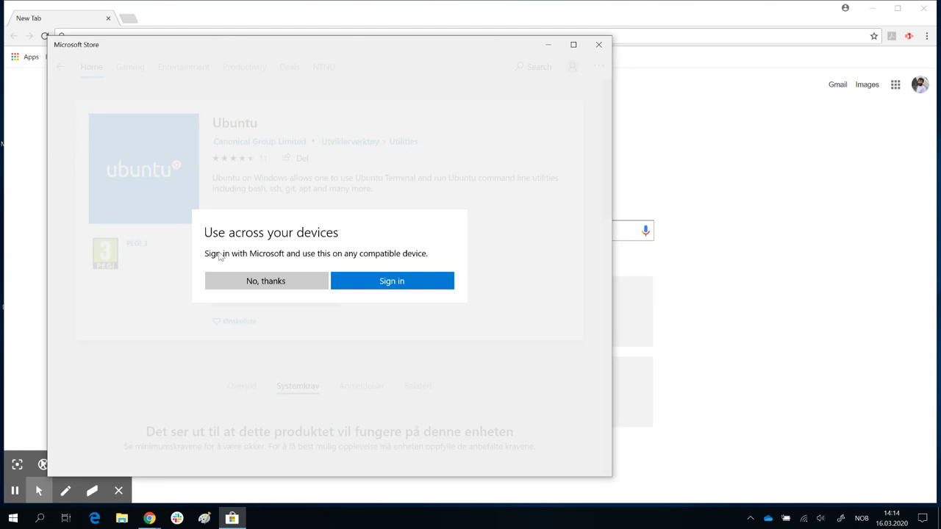
left_click(254, 281)
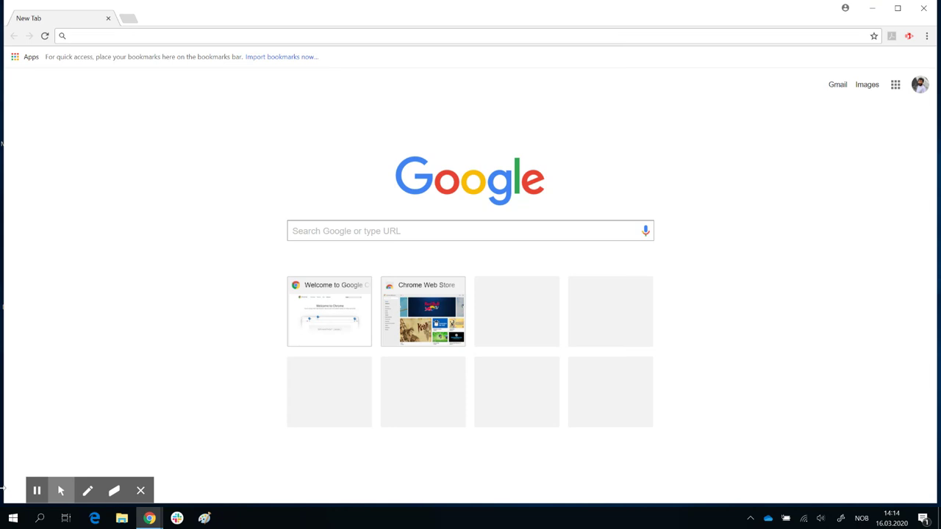
Step: Search the Start menu for 'ubuntu' and launch the installed Ubuntu app
left_click(13, 519)
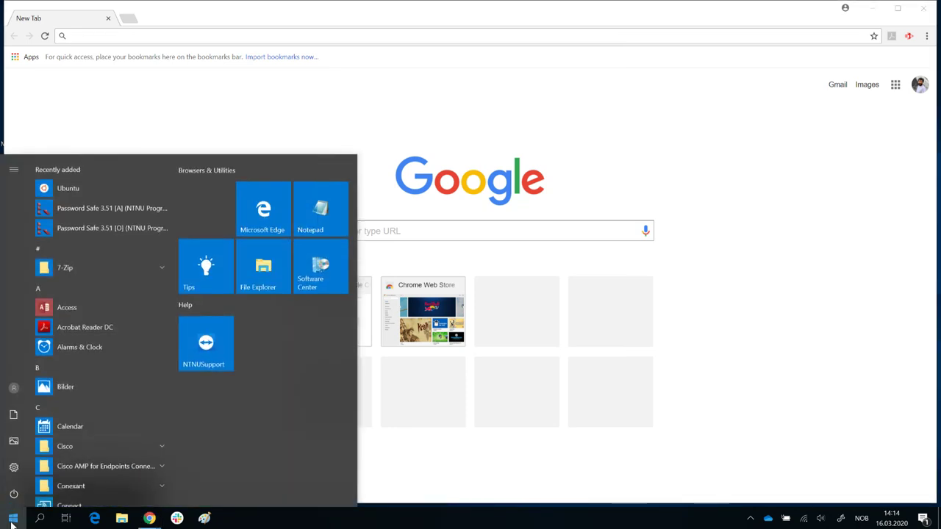
type("ub")
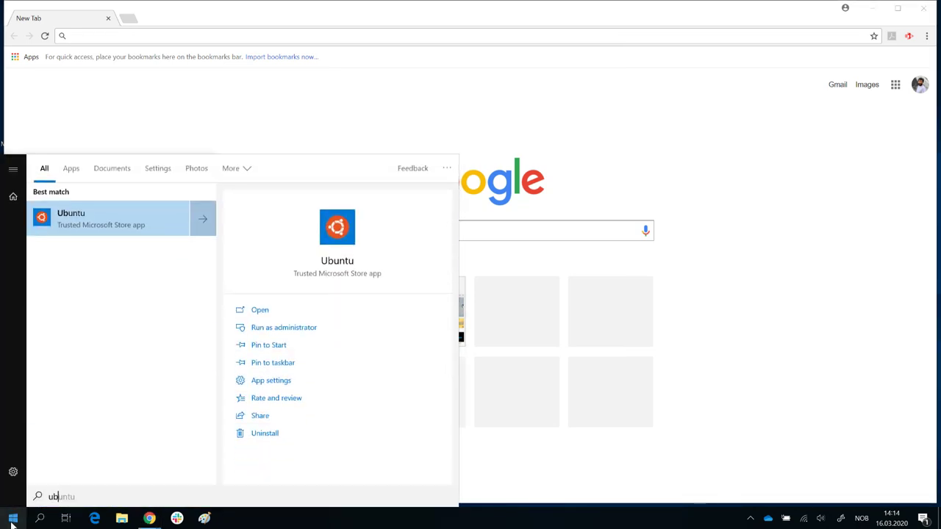
type("untu")
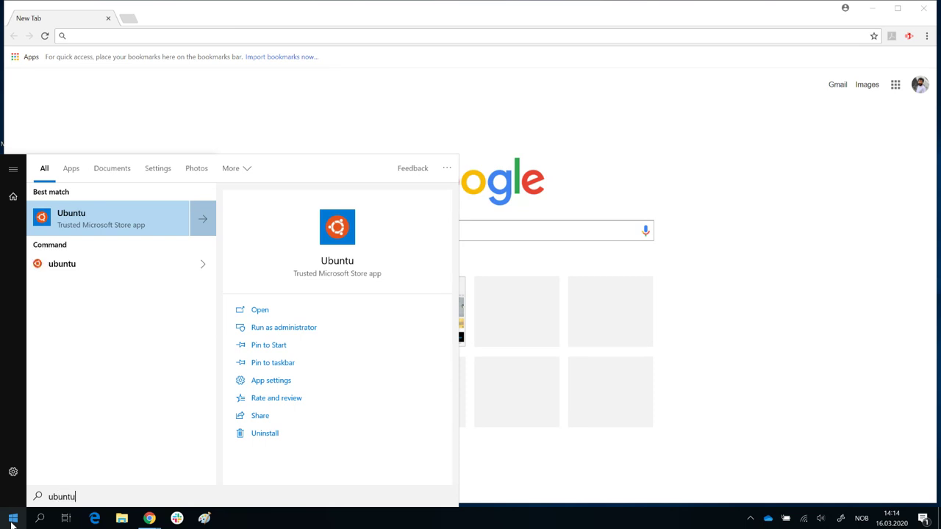
left_click(97, 226)
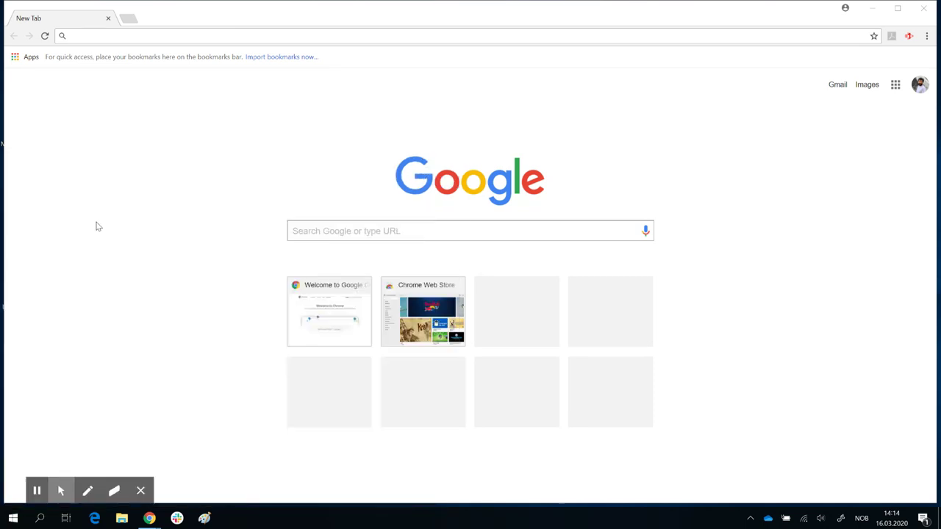